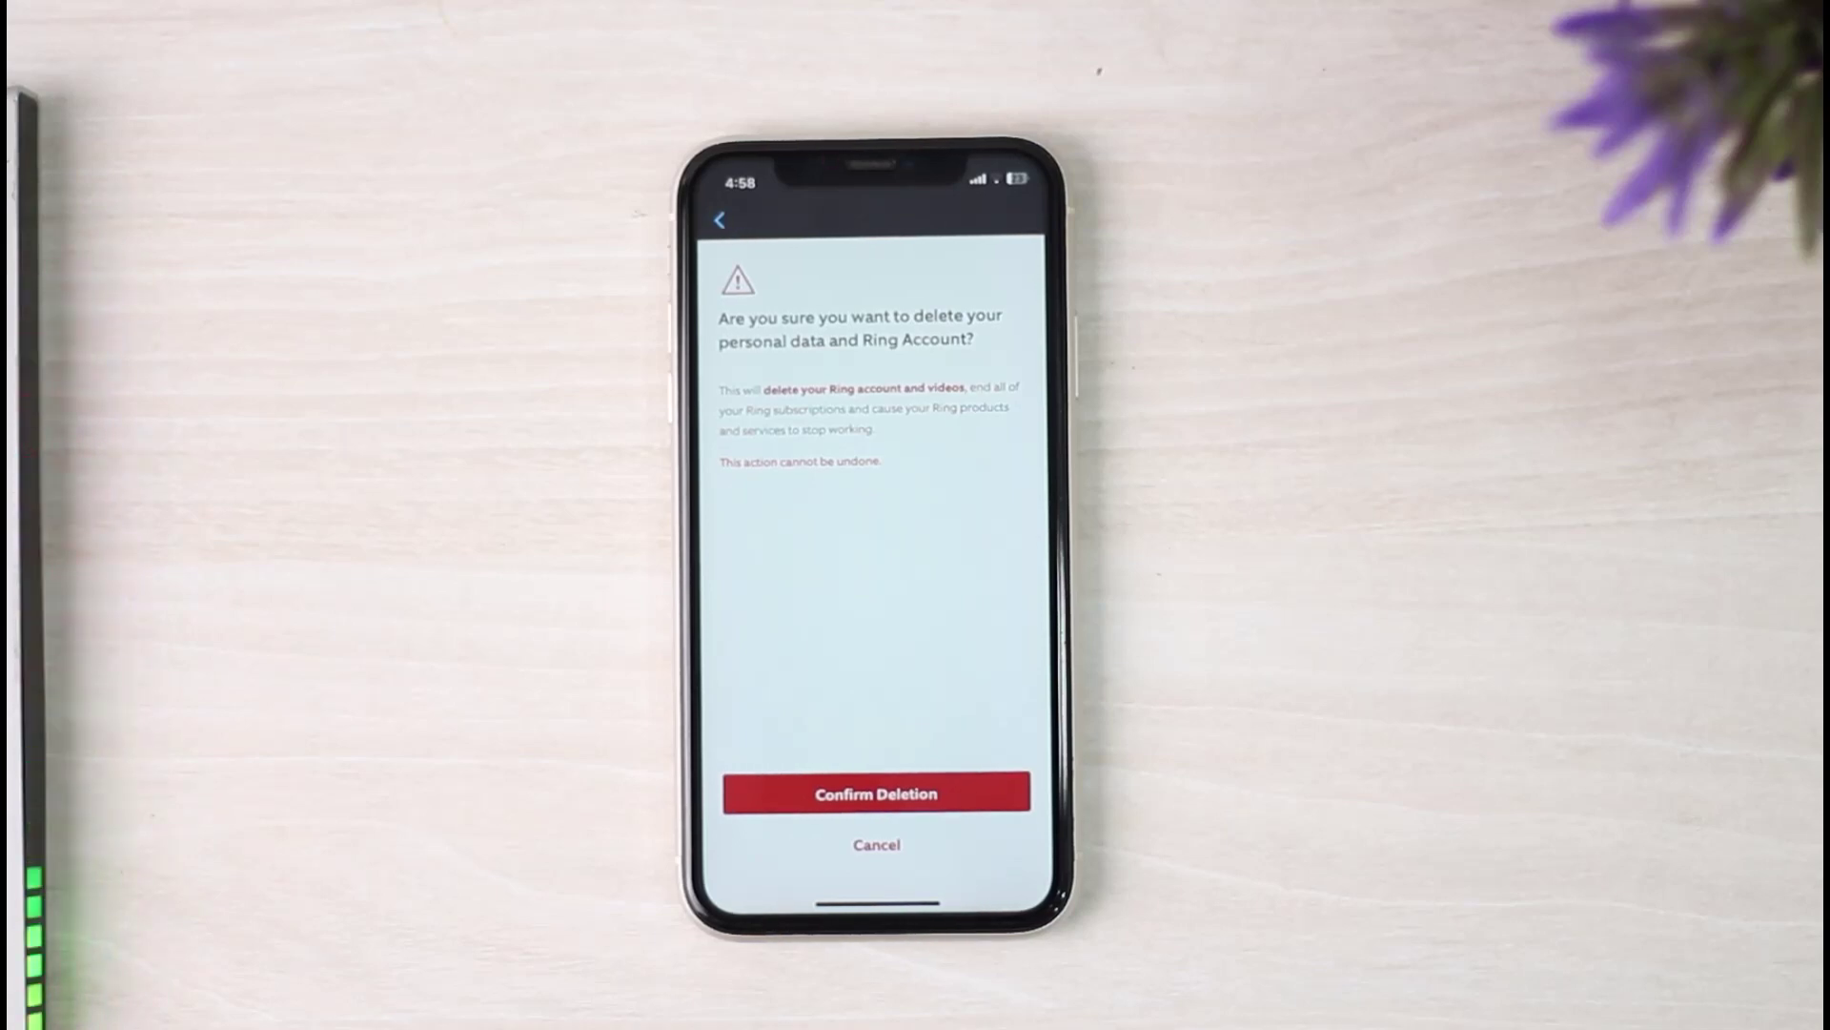
Step: Confirm permanent deletion of the personal data and Ring account
{"action": "left_click", "coordinate": [877, 793]}
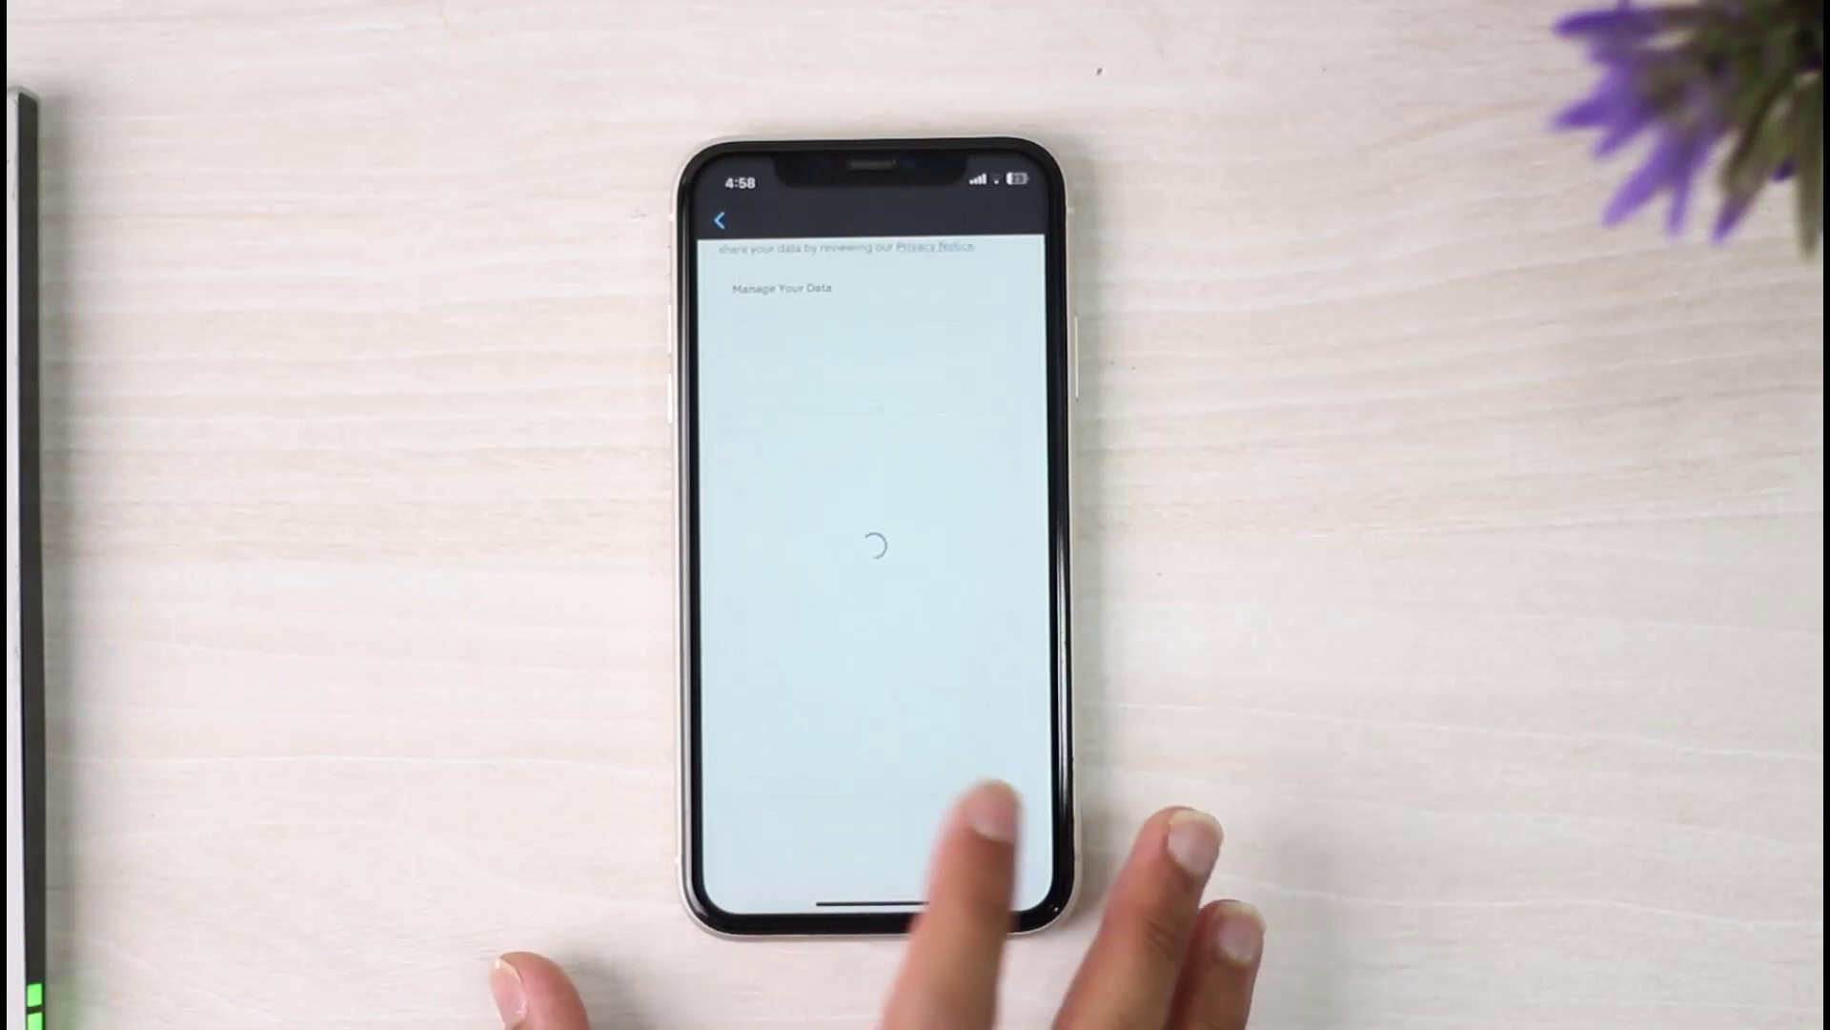